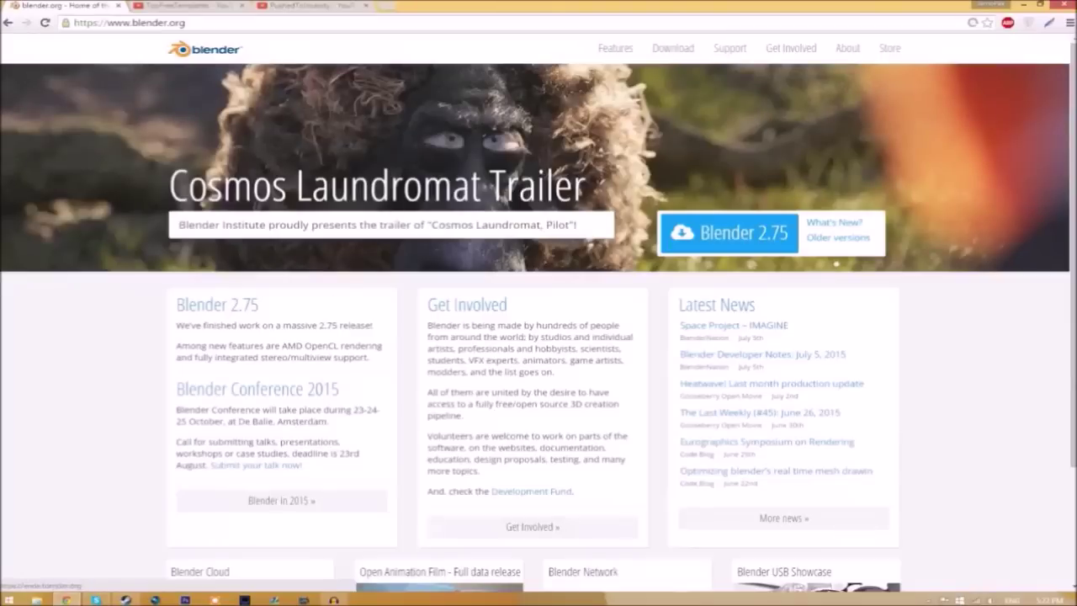
Start downloading Blender 2.75 from the blender.org download page.
{"action": "key", "text": "ctrl+l"}
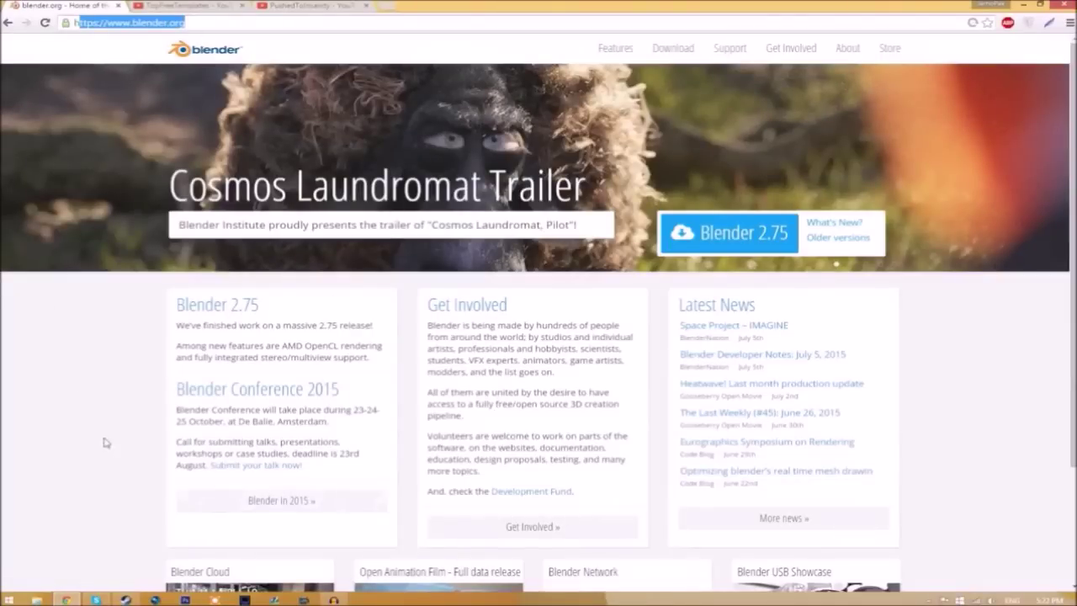
{"action": "left_click", "coordinate": [116, 382]}
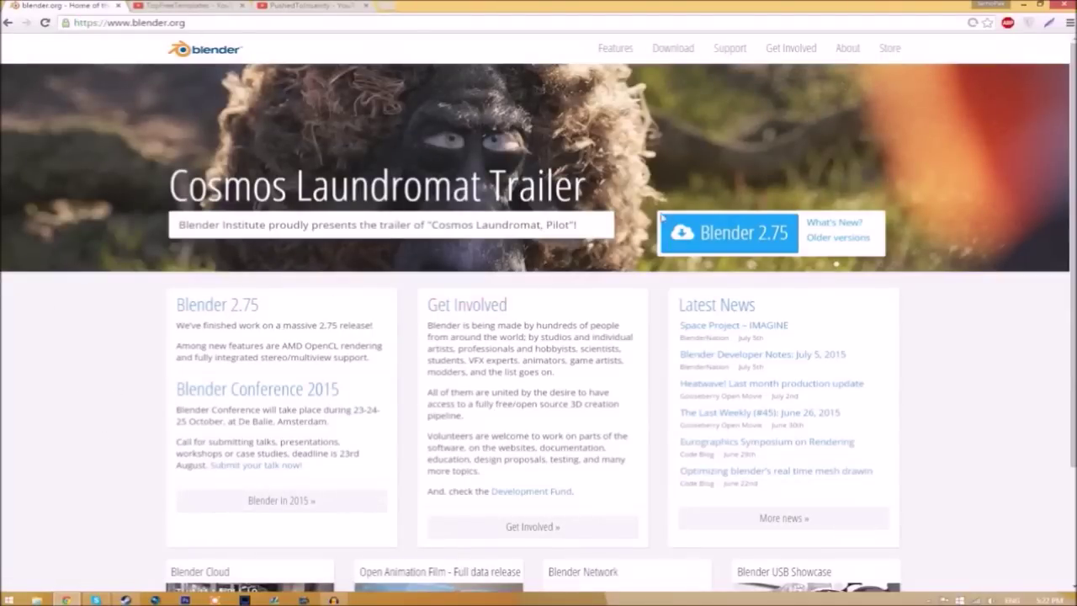
{"action": "left_click", "coordinate": [740, 241]}
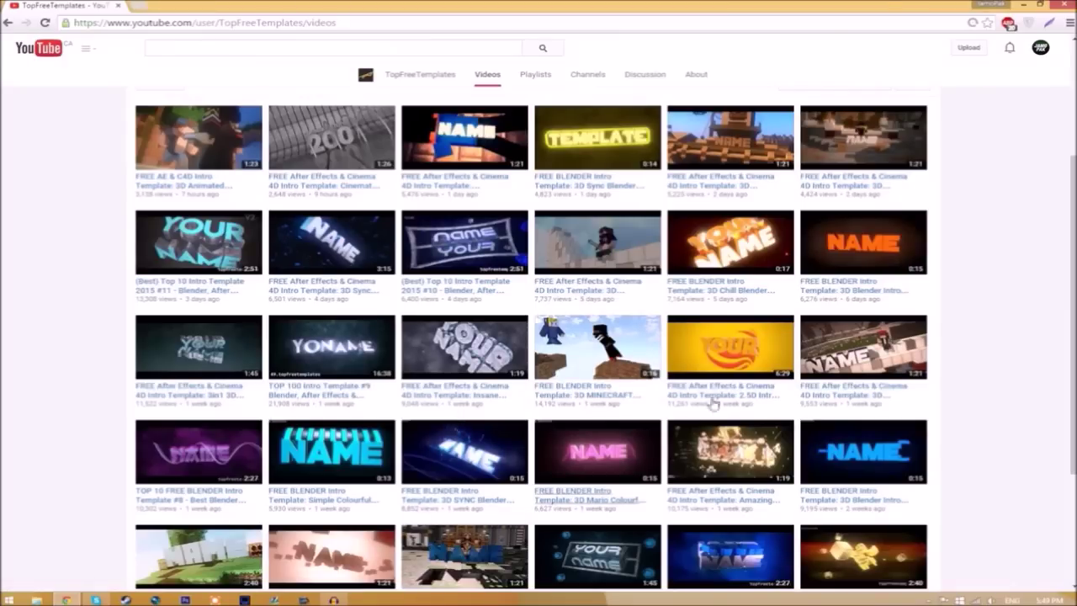
Extract the Intro Template archive on the desktop and place its folder beside the archive.
{"action": "left_click", "coordinate": [1020, 5]}
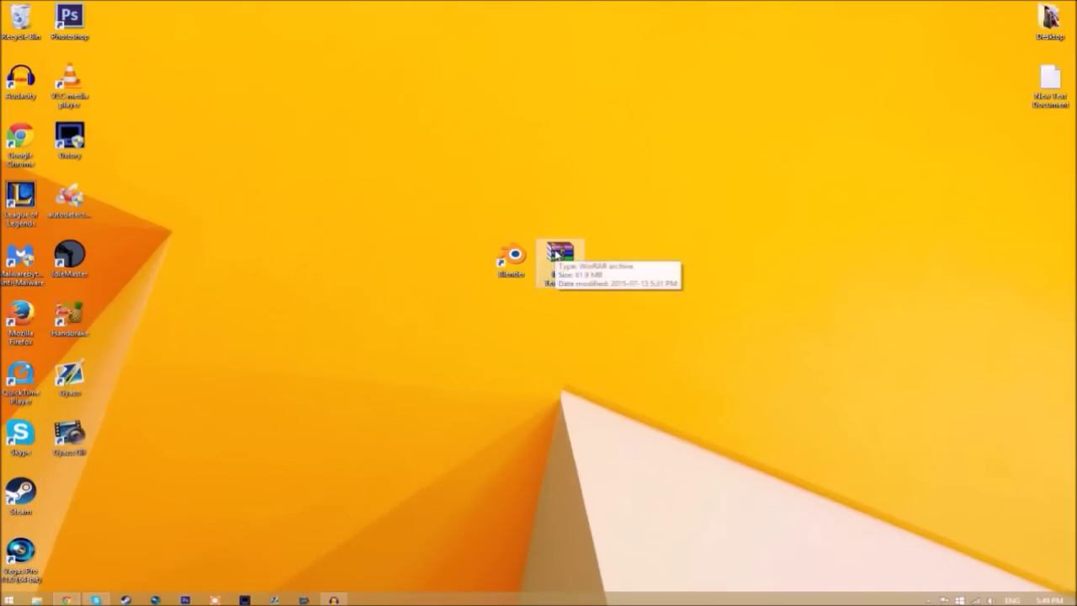
{"action": "right_click", "coordinate": [555, 253]}
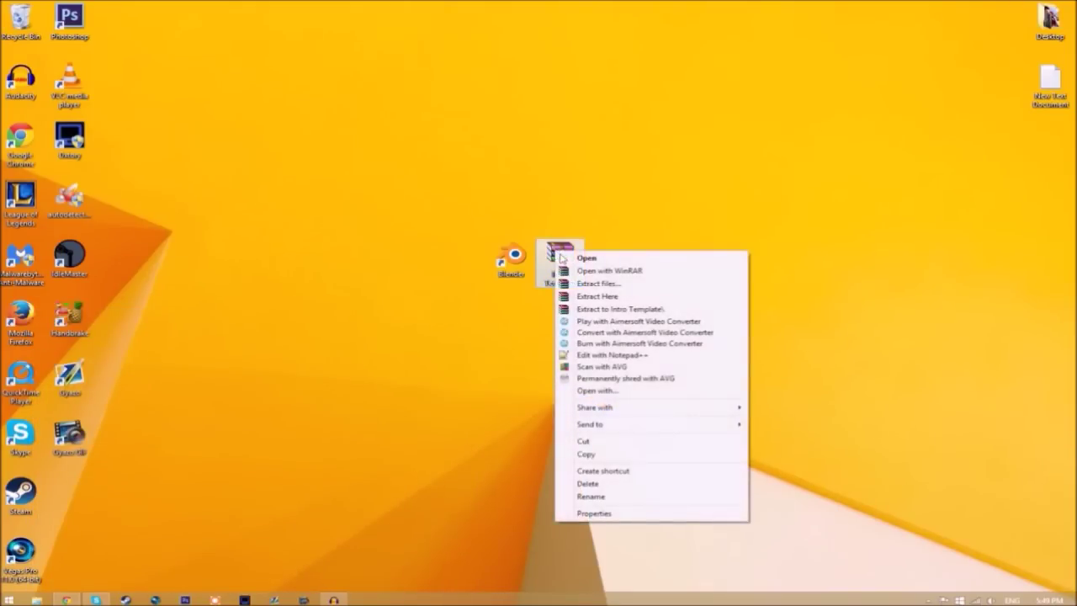
{"action": "left_click", "coordinate": [595, 297]}
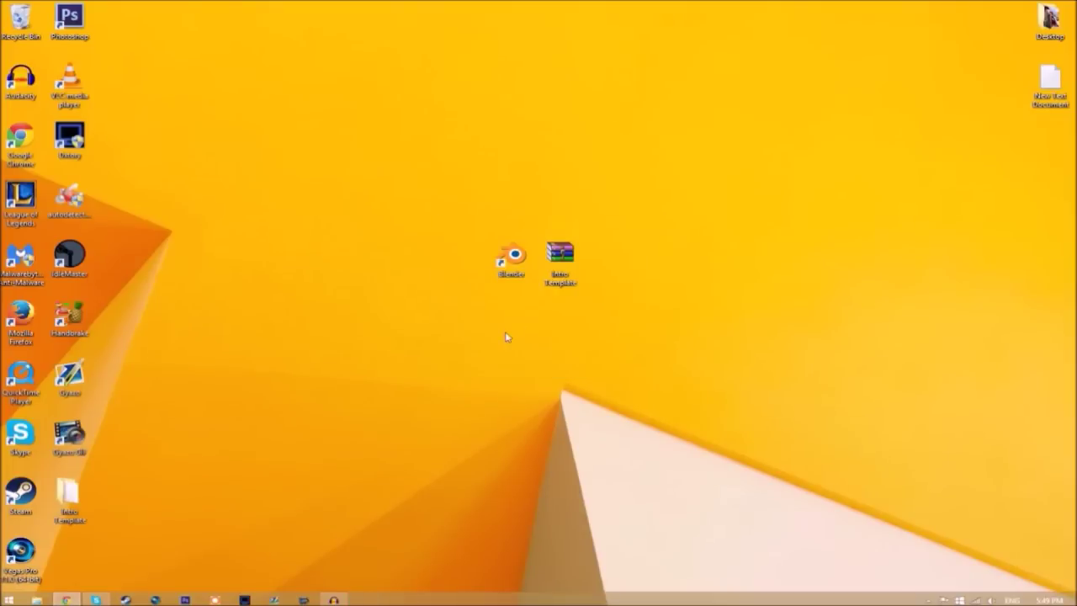
{"action": "left_click_drag", "start_coordinate": [69, 497], "coordinate": [612, 263]}
{"action": "double_click", "coordinate": [609, 261]}
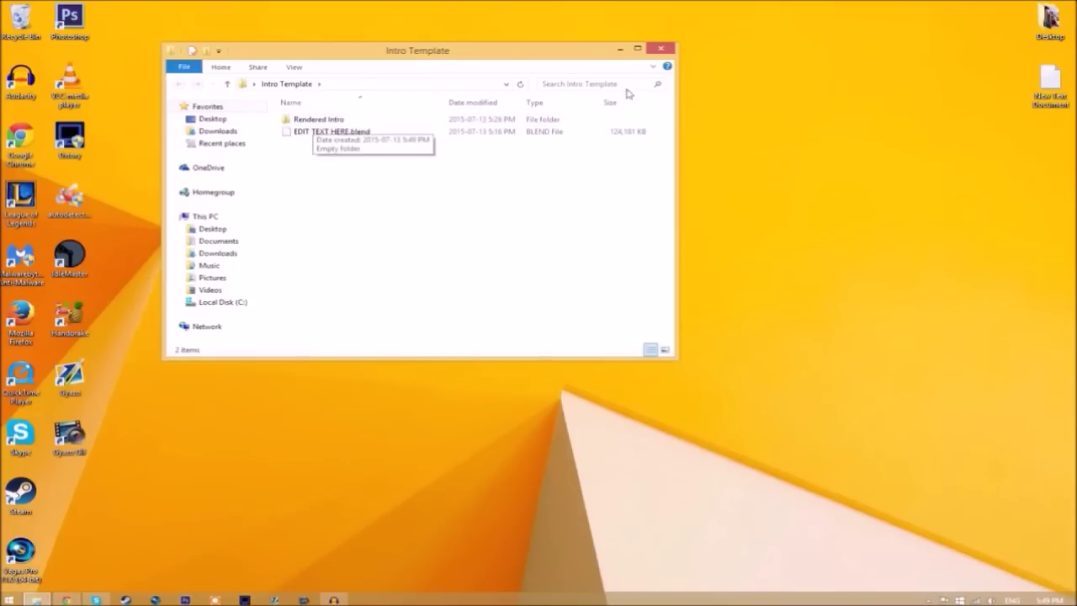
{"action": "left_click", "coordinate": [661, 48]}
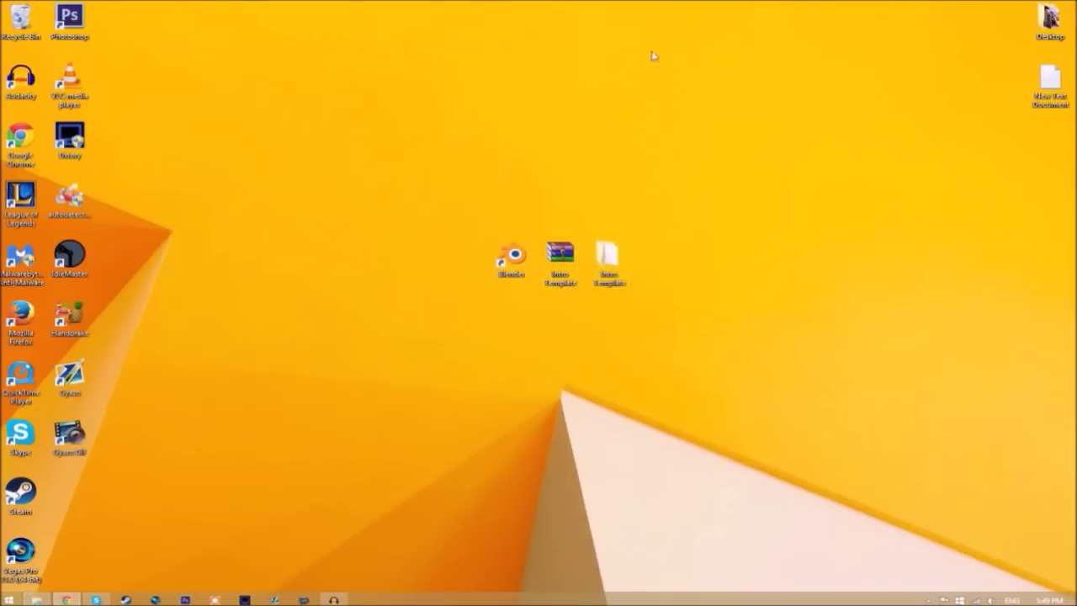
Launch Blender and open EDIT TEXT HERE.blend from the Intro Template folder.
{"action": "double_click", "coordinate": [515, 267]}
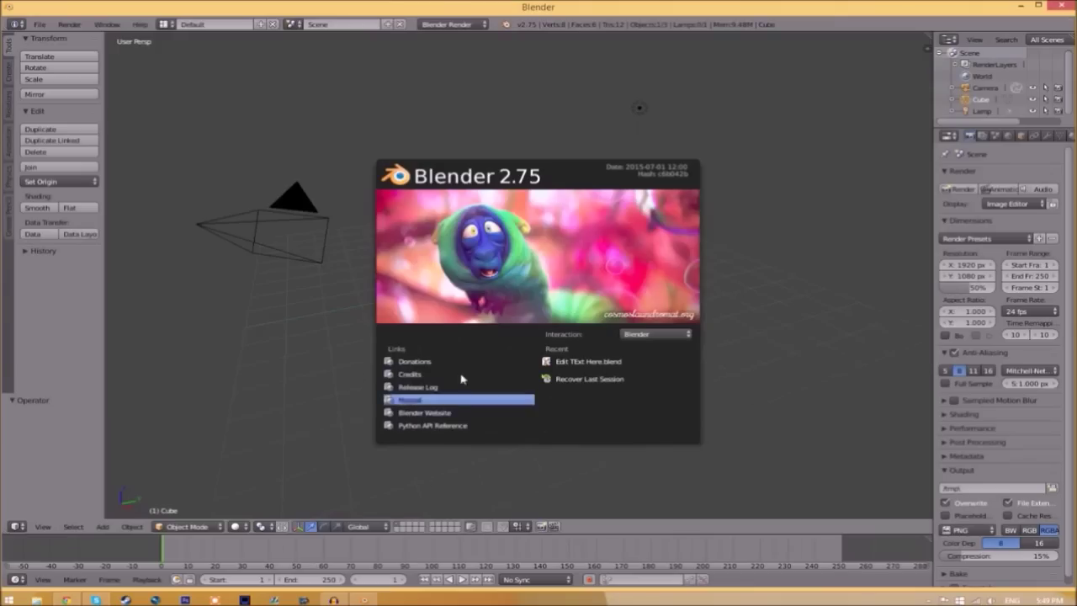
{"action": "left_click", "coordinate": [39, 24]}
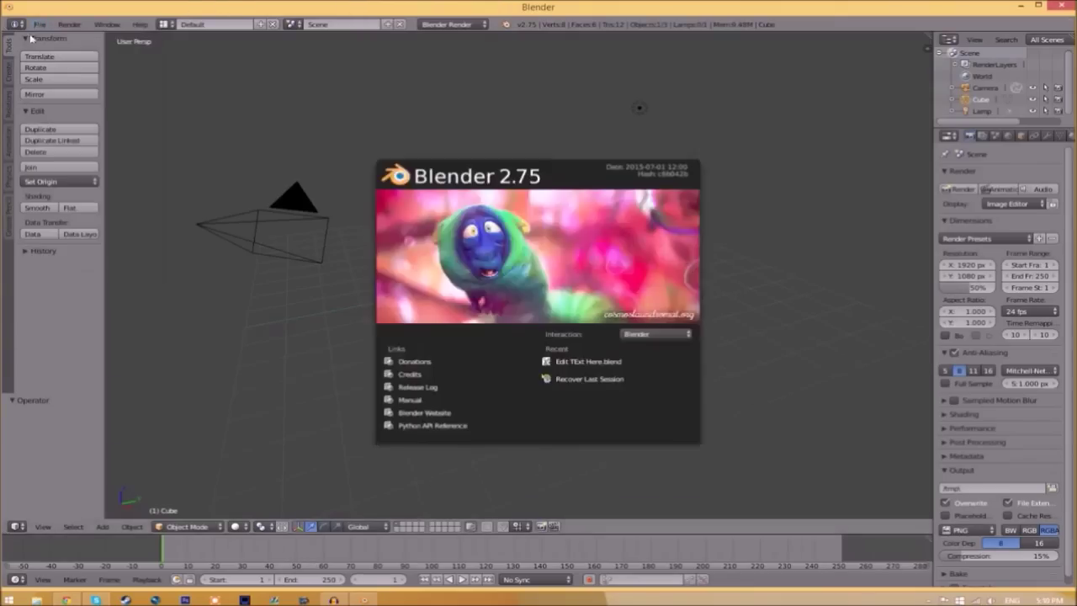
{"action": "left_click", "coordinate": [39, 24]}
{"action": "left_click", "coordinate": [57, 49]}
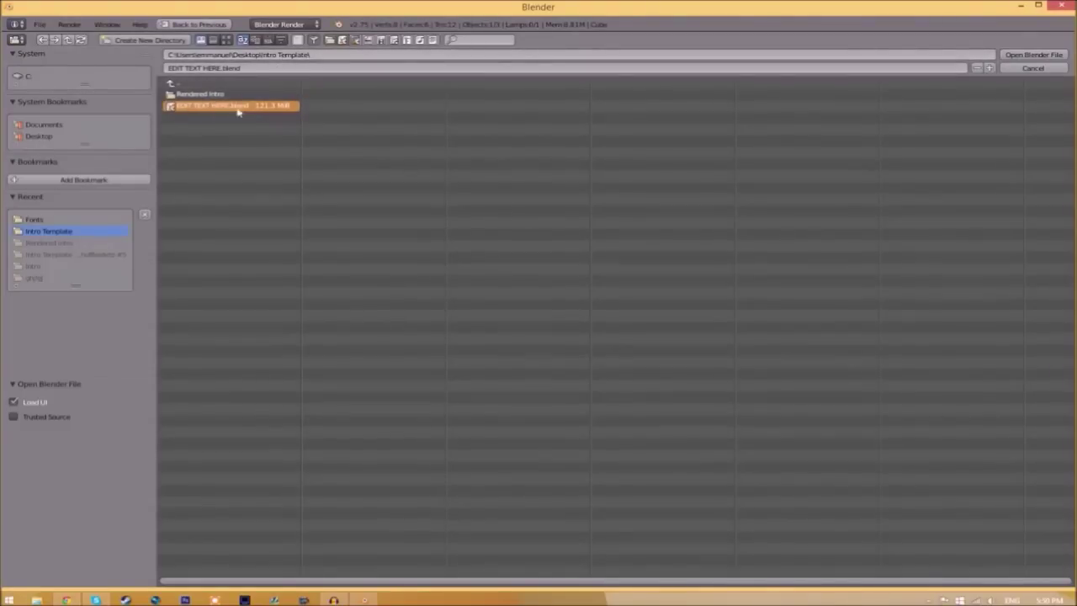
{"action": "left_click", "coordinate": [1033, 55]}
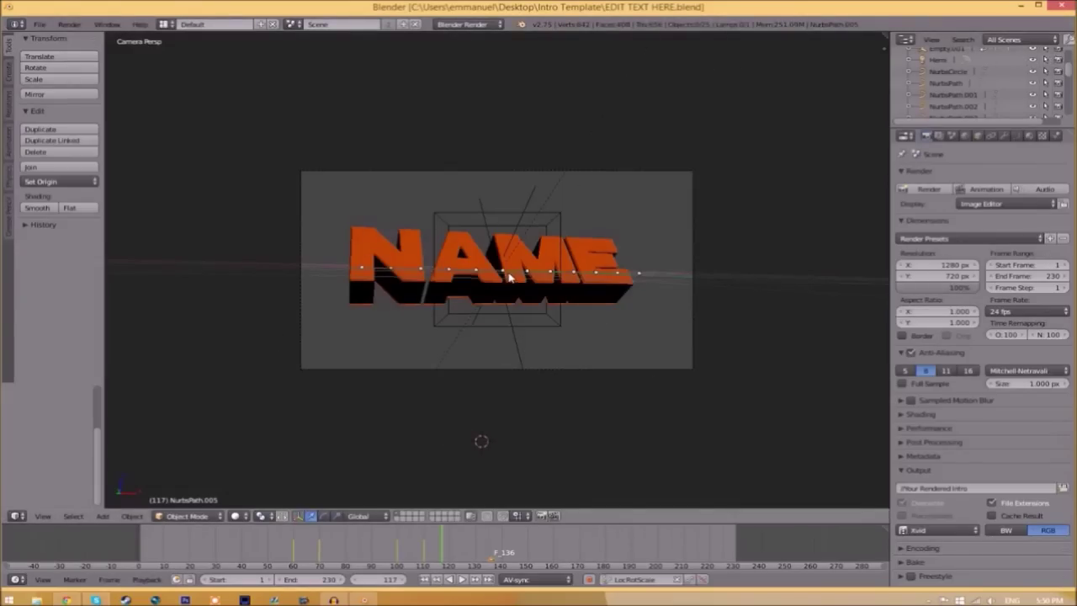
Change the orange 3D text from NAME to TFT.
{"action": "right_click", "coordinate": [523, 273]}
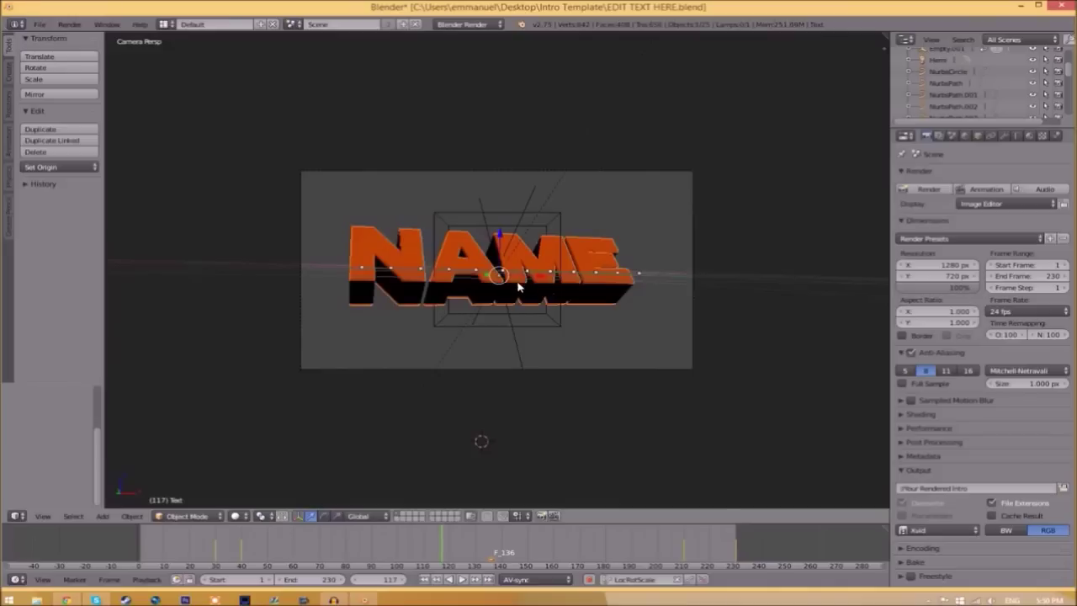
{"action": "key", "text": "Tab"}
{"action": "key", "text": "BackSpace"}
{"action": "key", "text": "BackSpace"}
{"action": "key", "text": "BackSpace"}
{"action": "key", "text": "BackSpace"}
{"action": "type", "text": "TEXT"}
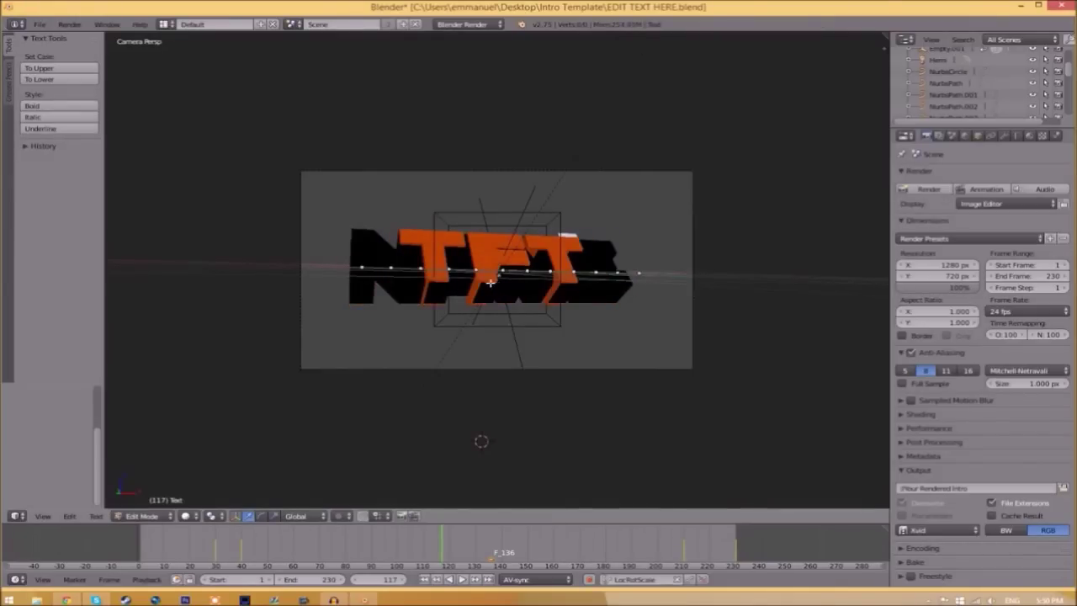
{"action": "key", "text": "Tab"}
Change the black back text layer from NAME to TFT and show its font settings.
{"action": "right_click", "coordinate": [592, 272]}
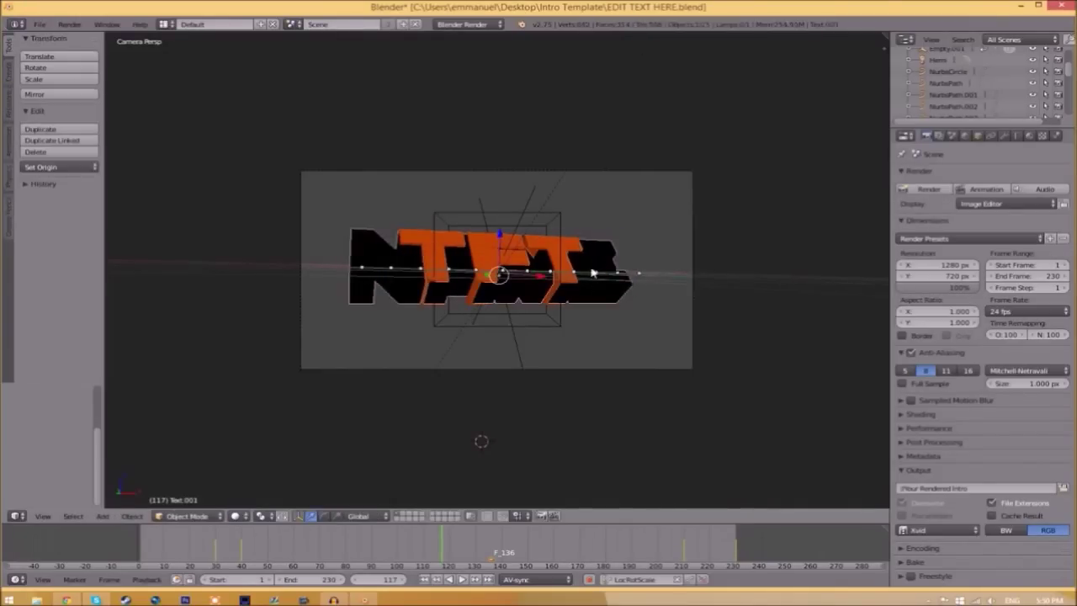
{"action": "key", "text": "Tab"}
{"action": "key", "text": "BackSpace"}
{"action": "key", "text": "BackSpace"}
{"action": "key", "text": "BackSpace"}
{"action": "key", "text": "BackSpace"}
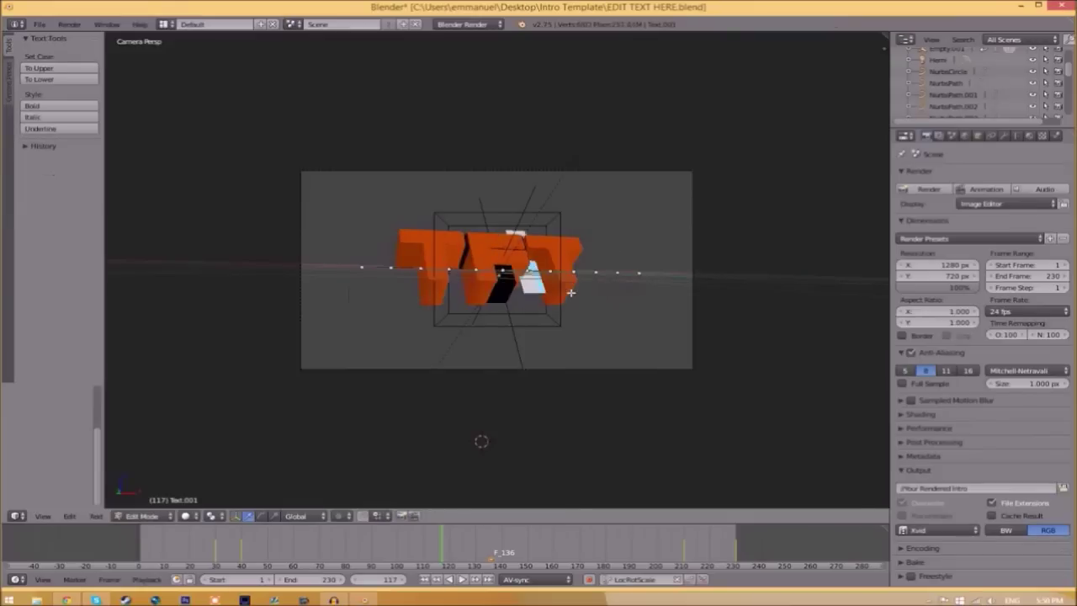
{"action": "key", "text": "Tab"}
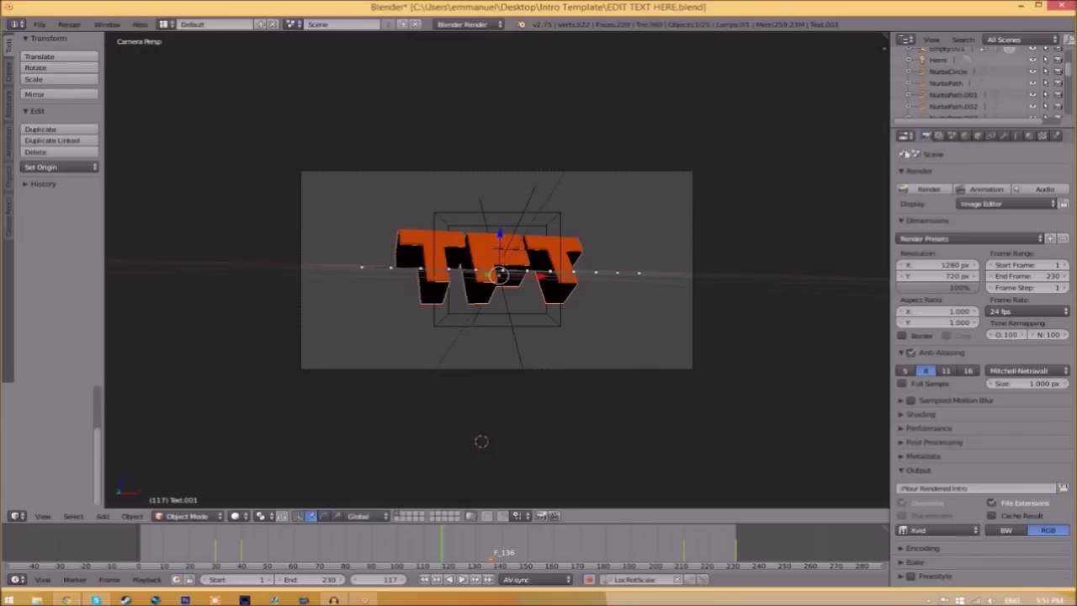
{"action": "left_click", "coordinate": [1017, 136]}
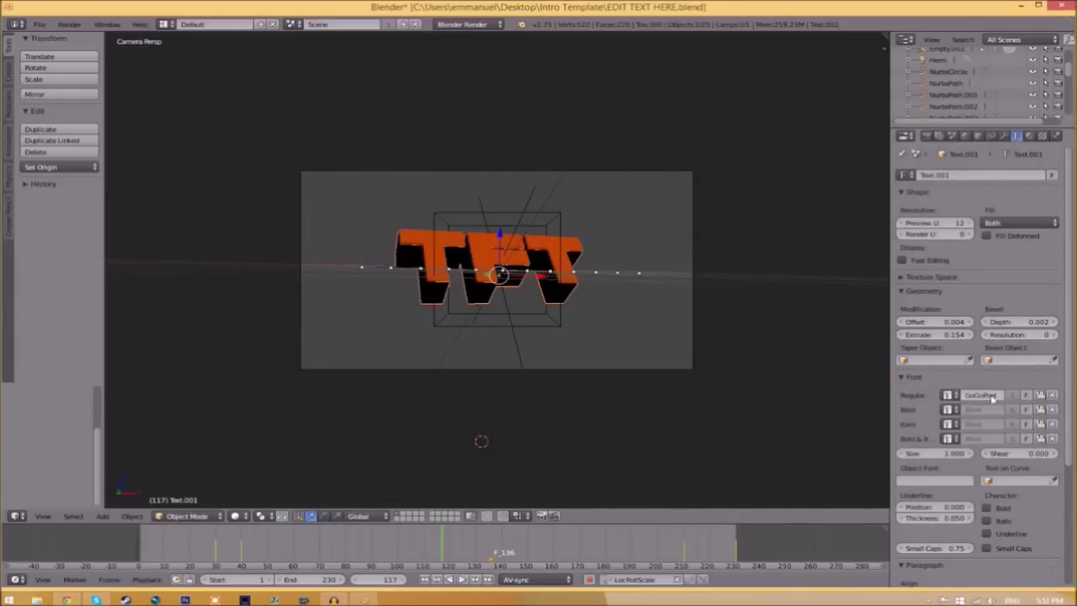
Set Text.001's regular font to Space Comics.ttf from C:\Windows\Fonts.
{"action": "left_click", "coordinate": [1041, 399]}
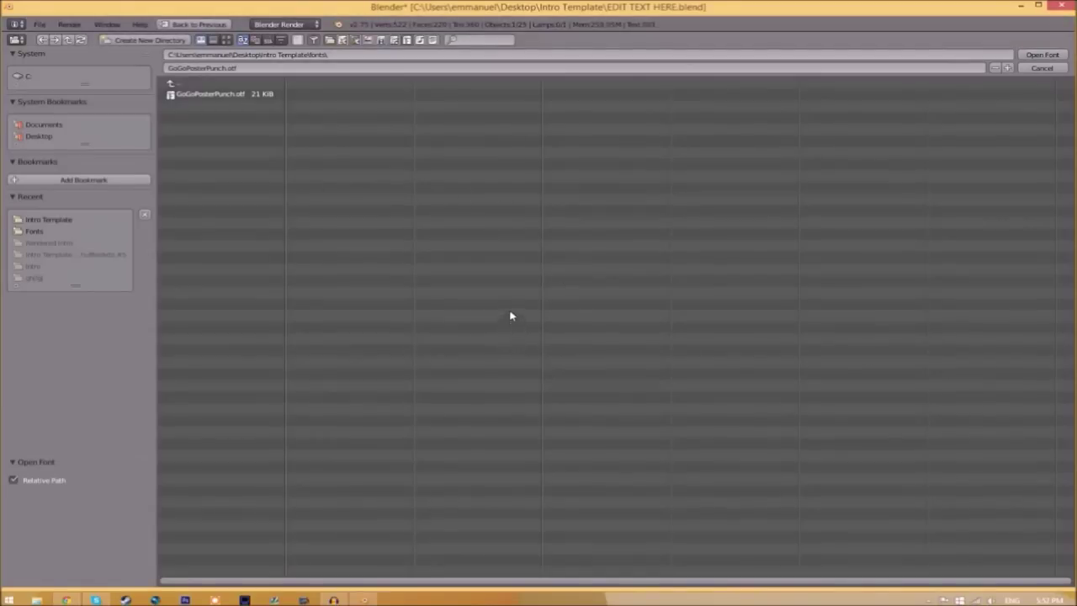
{"action": "left_click", "coordinate": [24, 78]}
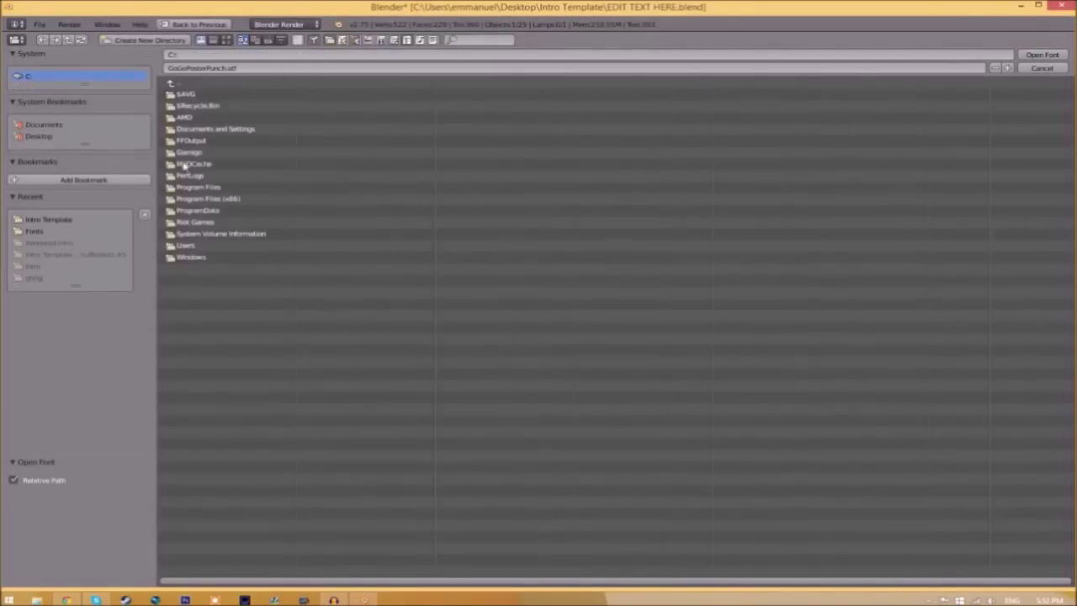
{"action": "left_click", "coordinate": [203, 255]}
{"action": "left_click", "coordinate": [186, 313]}
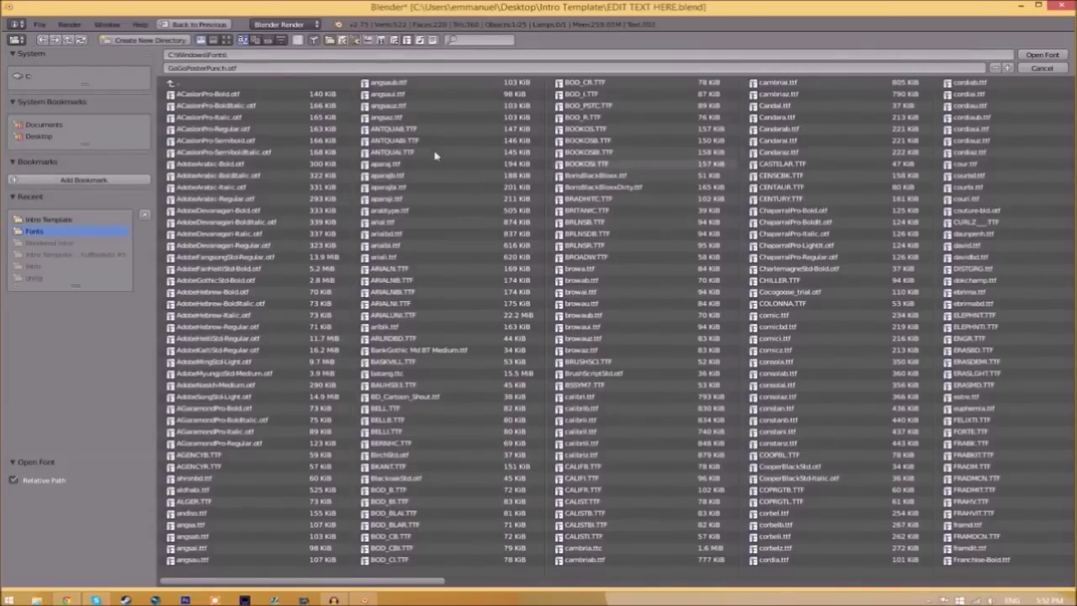
{"action": "left_click_drag", "start_coordinate": [288, 582], "coordinate": [950, 574]}
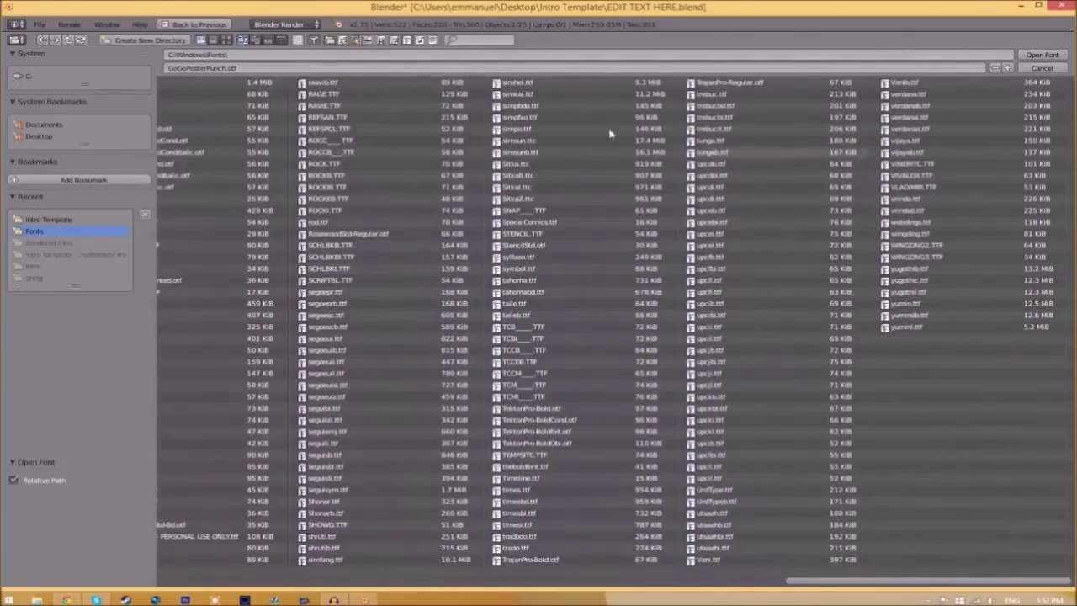
{"action": "left_click", "coordinate": [548, 223]}
{"action": "double_click", "coordinate": [547, 223]}
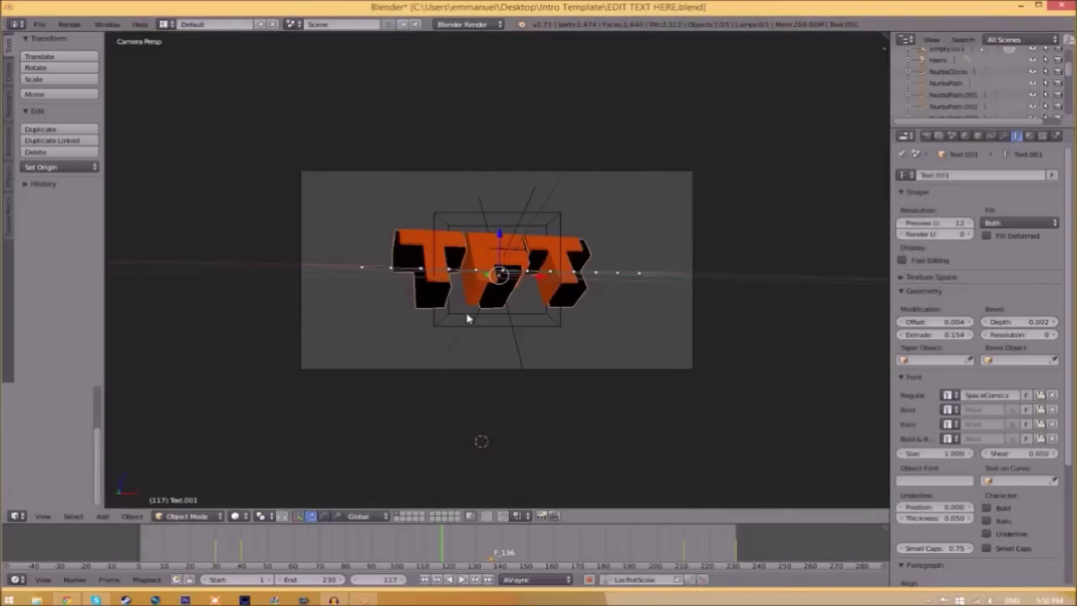
Give the Text object the same Space Comics regular font.
{"action": "right_click", "coordinate": [481, 262]}
{"action": "left_click", "coordinate": [1040, 395]}
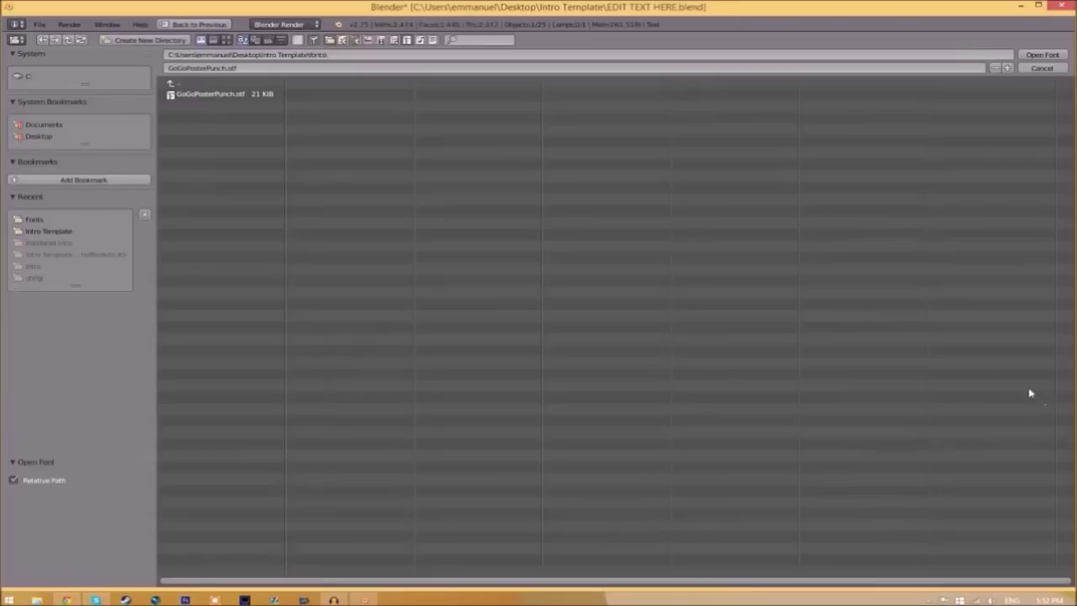
{"action": "left_click", "coordinate": [25, 77]}
{"action": "left_click", "coordinate": [189, 256]}
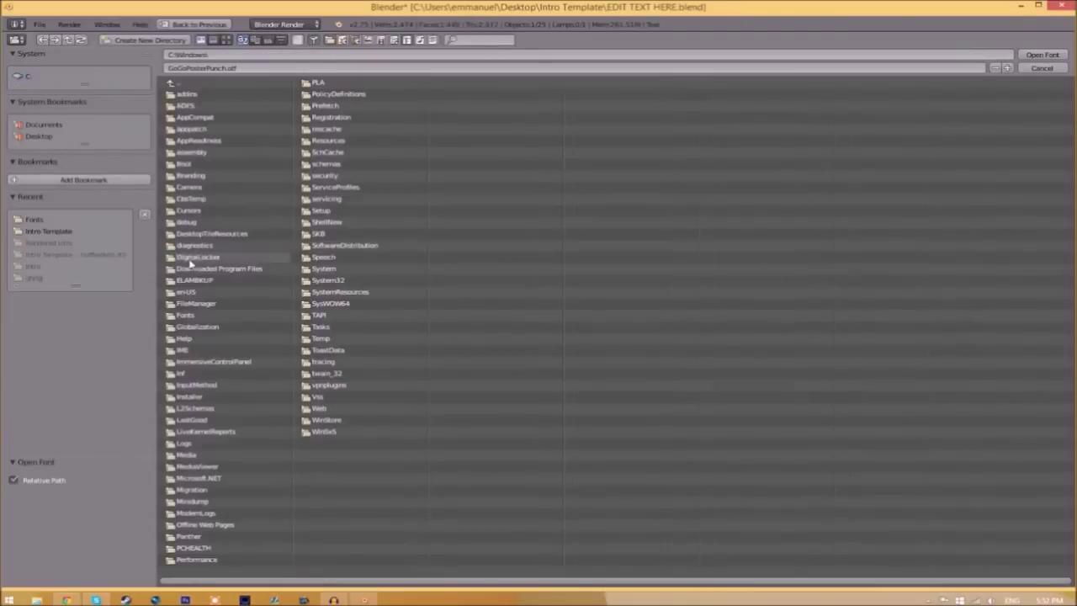
{"action": "left_click", "coordinate": [200, 313]}
{"action": "left_click", "coordinate": [539, 211]}
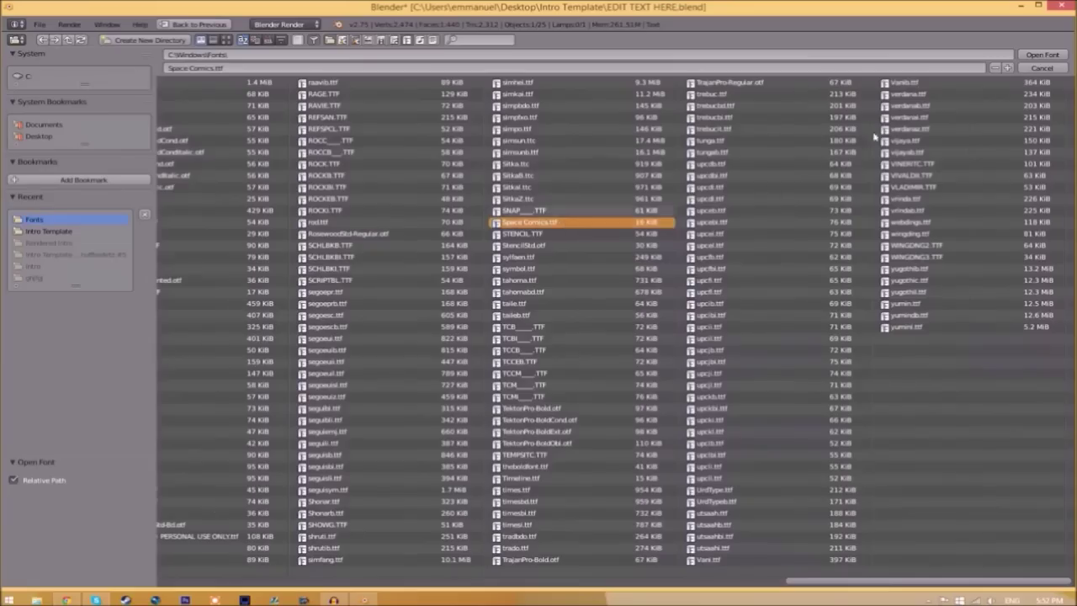
{"action": "left_click", "coordinate": [1040, 55]}
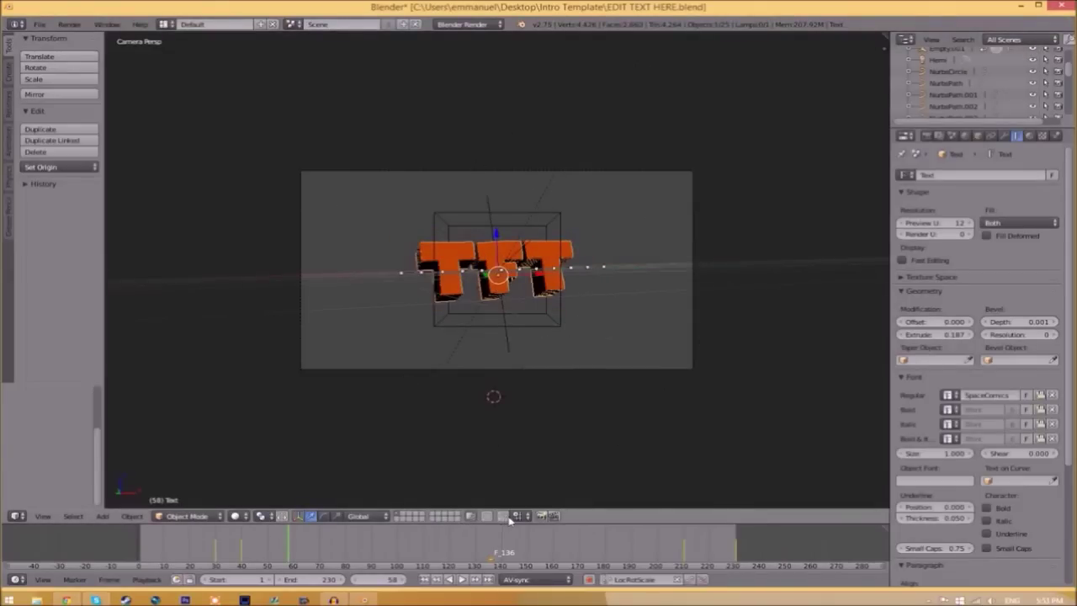
Set the render output format to MPEG with MPEG-4 container encoding.
{"action": "left_click", "coordinate": [926, 138]}
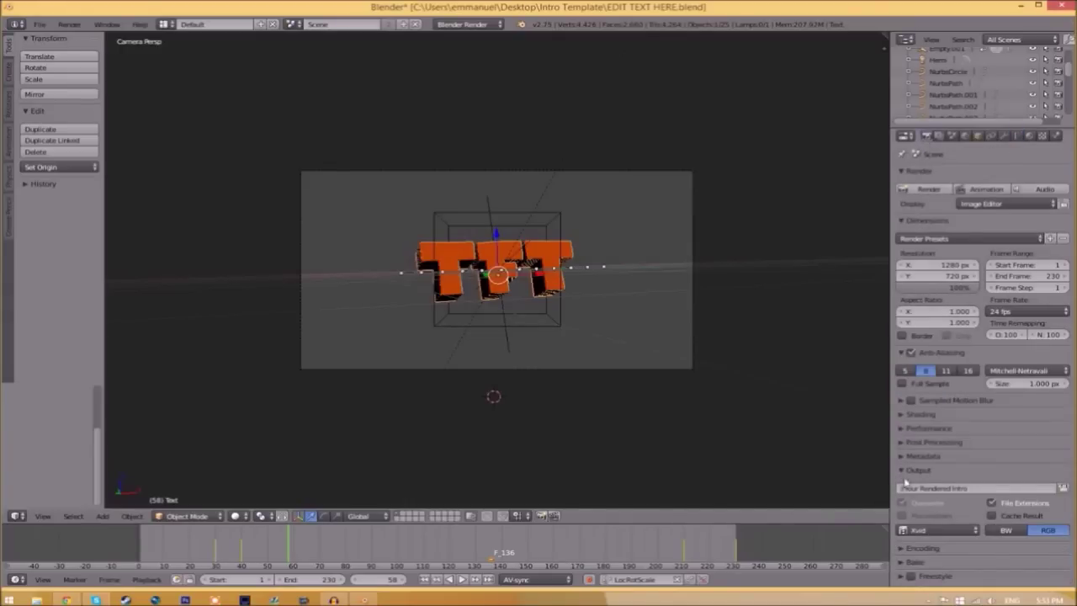
{"action": "left_click", "coordinate": [935, 531]}
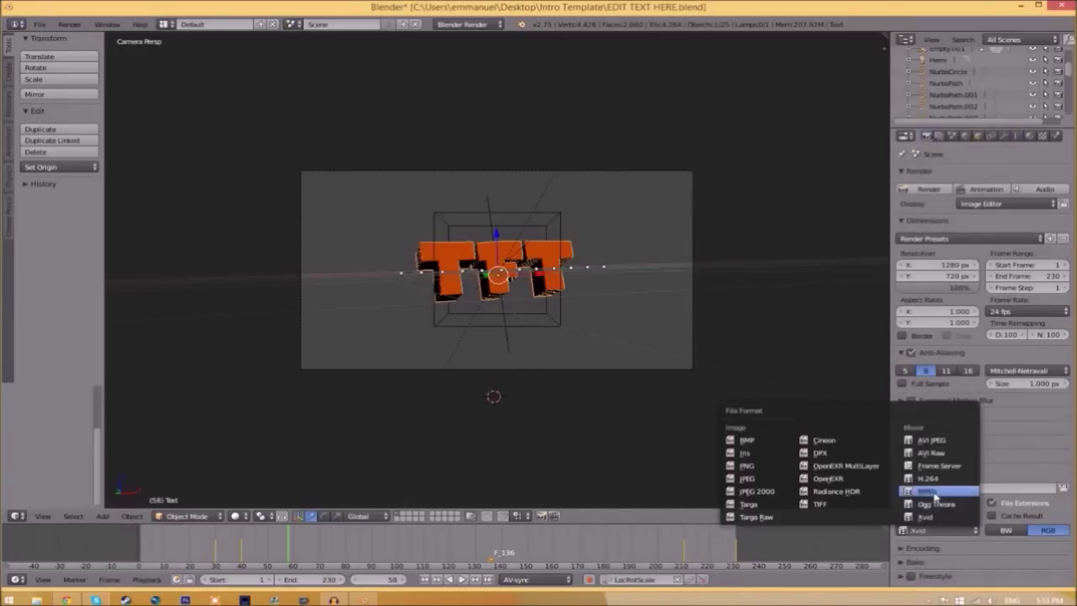
{"action": "left_click", "coordinate": [934, 492]}
{"action": "left_click", "coordinate": [925, 551]}
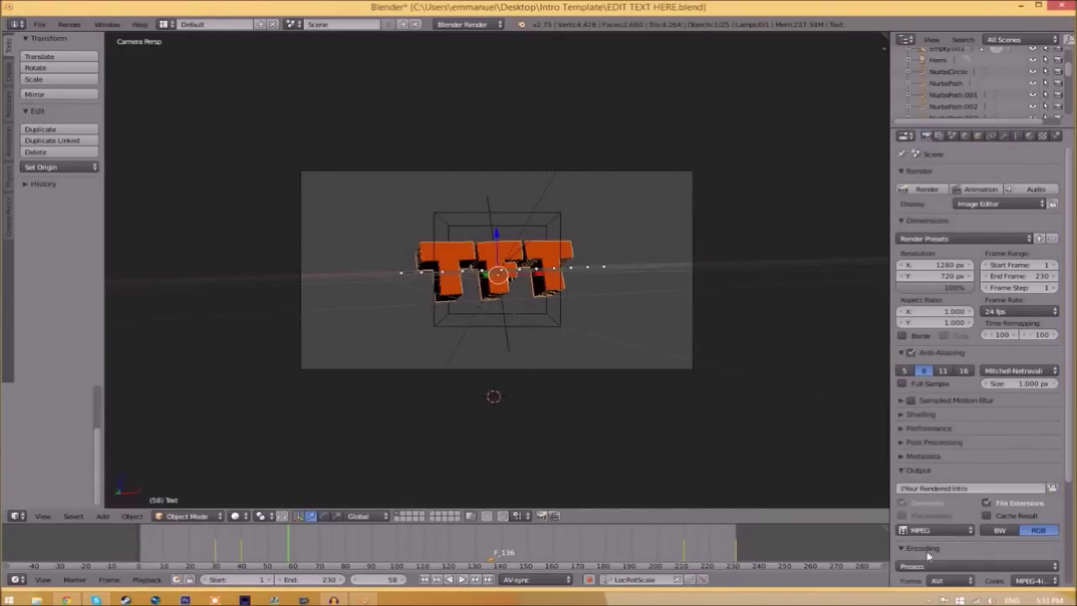
{"action": "scroll", "coordinate": [1069, 469], "scroll_direction": "down", "scroll_amount": 4}
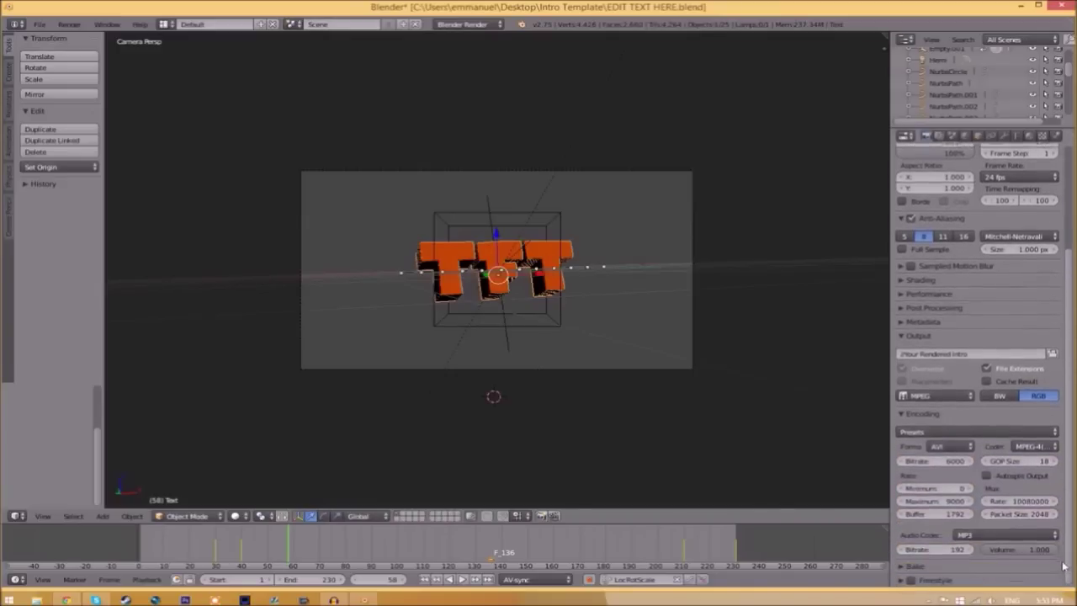
{"action": "left_click", "coordinate": [952, 446]}
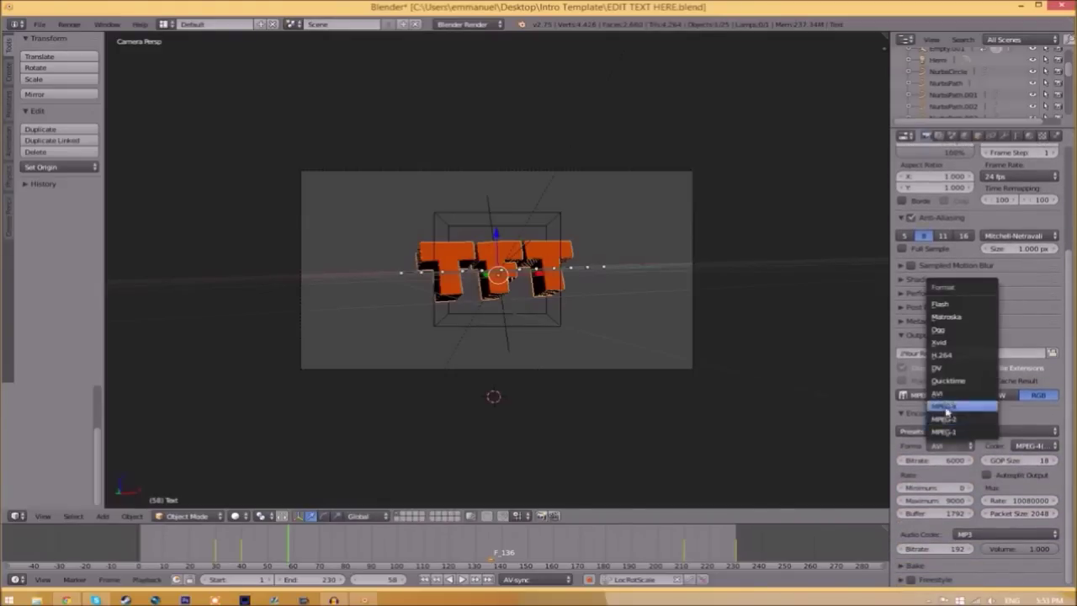
{"action": "left_click", "coordinate": [947, 415]}
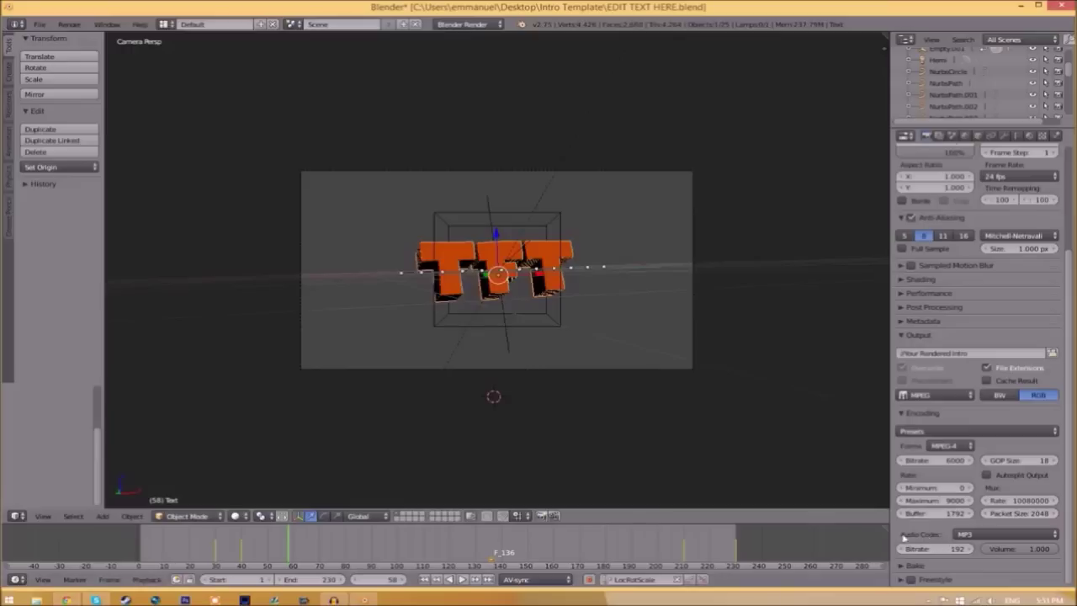
{"action": "scroll", "coordinate": [894, 484], "scroll_direction": "up", "scroll_amount": 4}
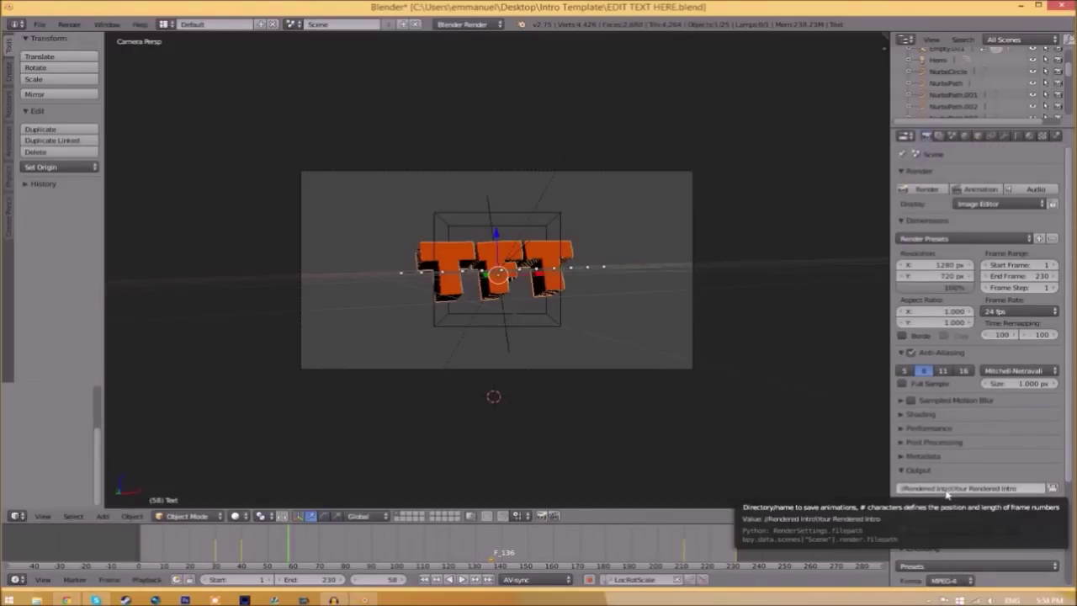
Point the render output path to the Intro Template's Rendered Intro folder.
{"action": "left_click", "coordinate": [1050, 488]}
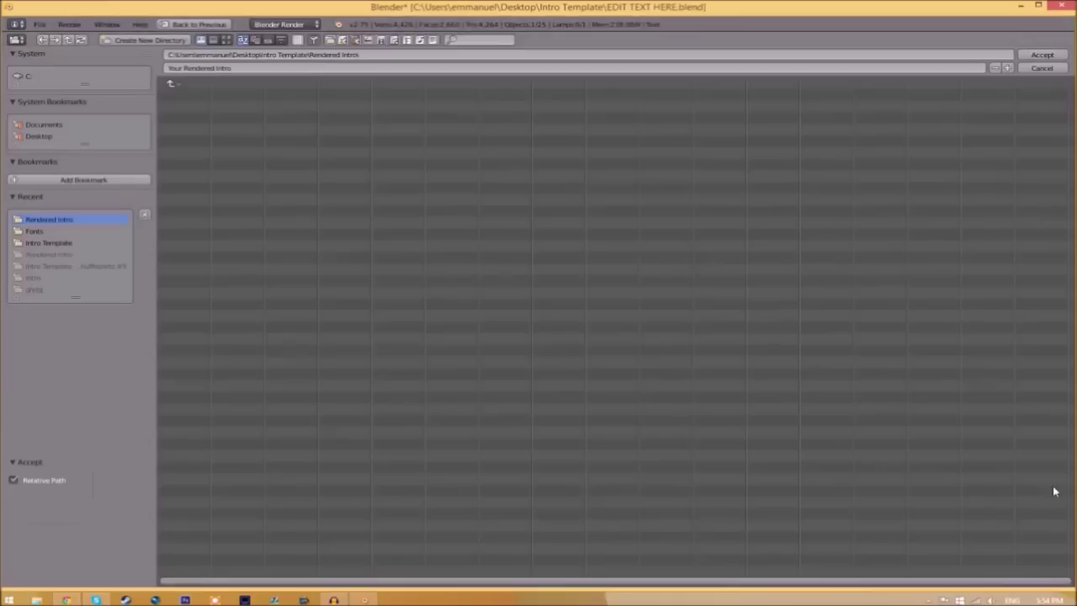
{"action": "key", "text": "BackSpace"}
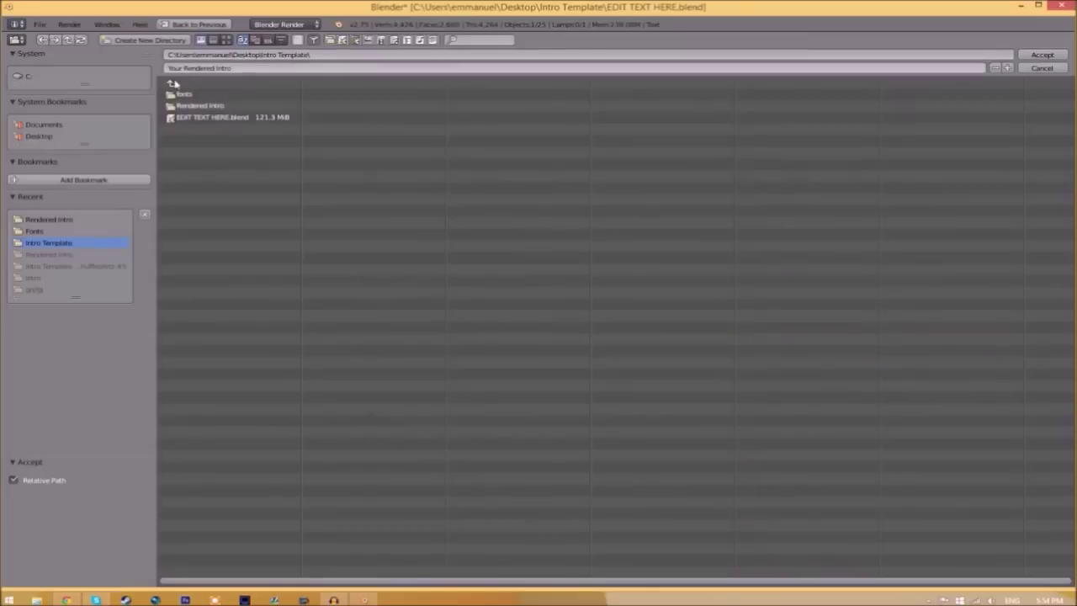
{"action": "left_click", "coordinate": [200, 108]}
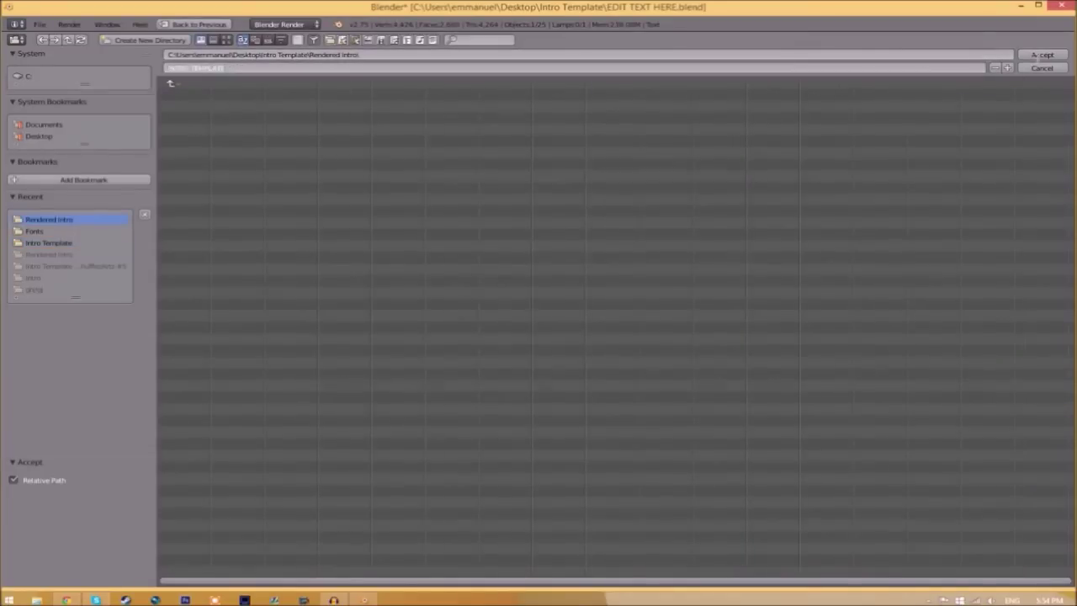
{"action": "left_click", "coordinate": [1041, 55]}
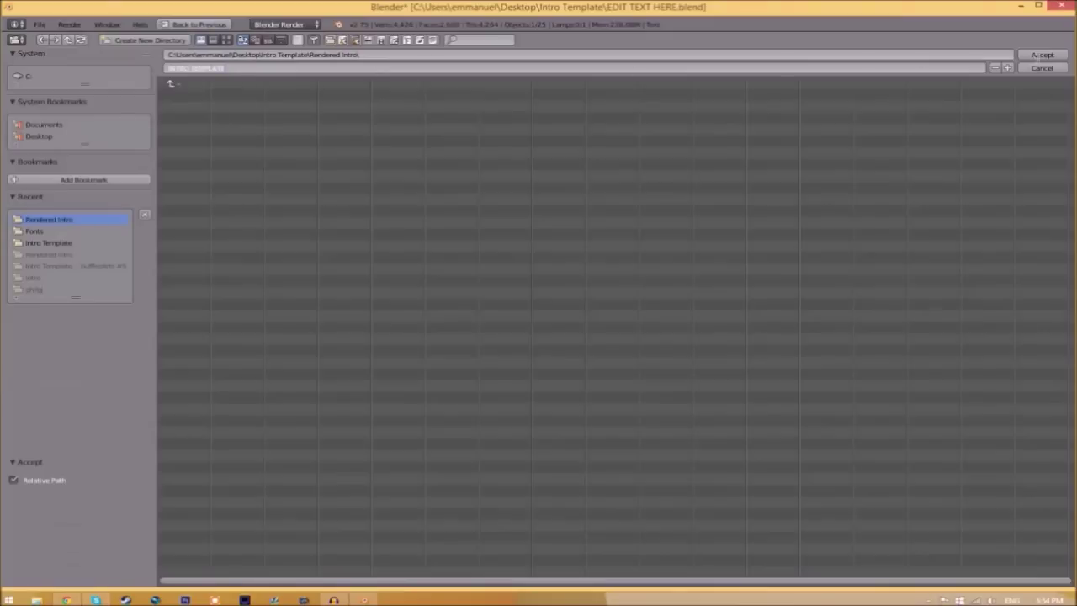
Save output as Rendered Intro\INTRO TEMPLATE and render the whole animation.
{"action": "left_click", "coordinate": [1040, 55]}
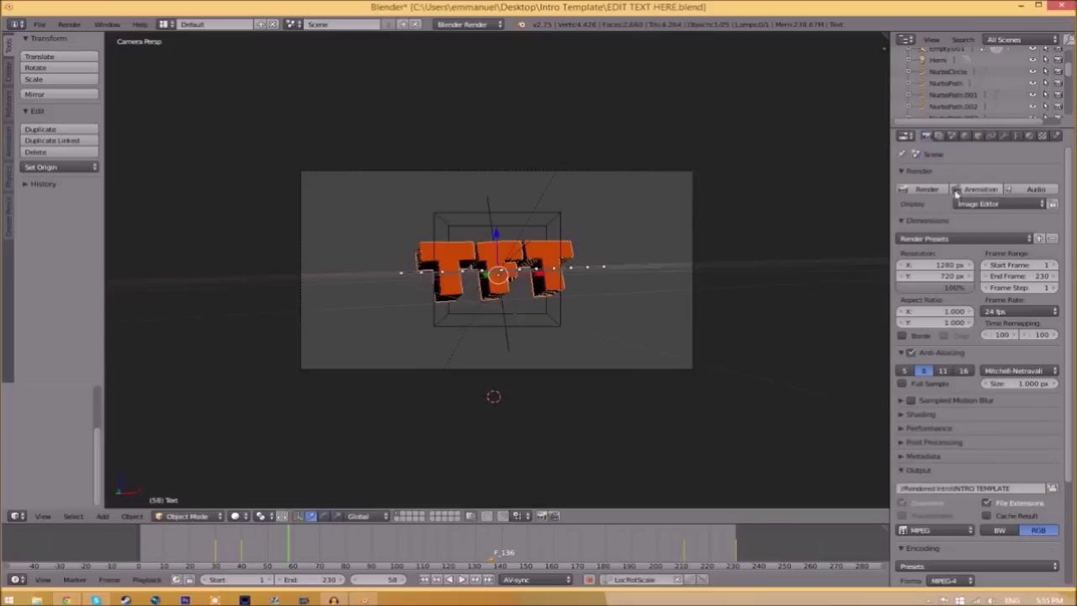
{"action": "left_click", "coordinate": [70, 23]}
{"action": "left_click", "coordinate": [78, 51]}
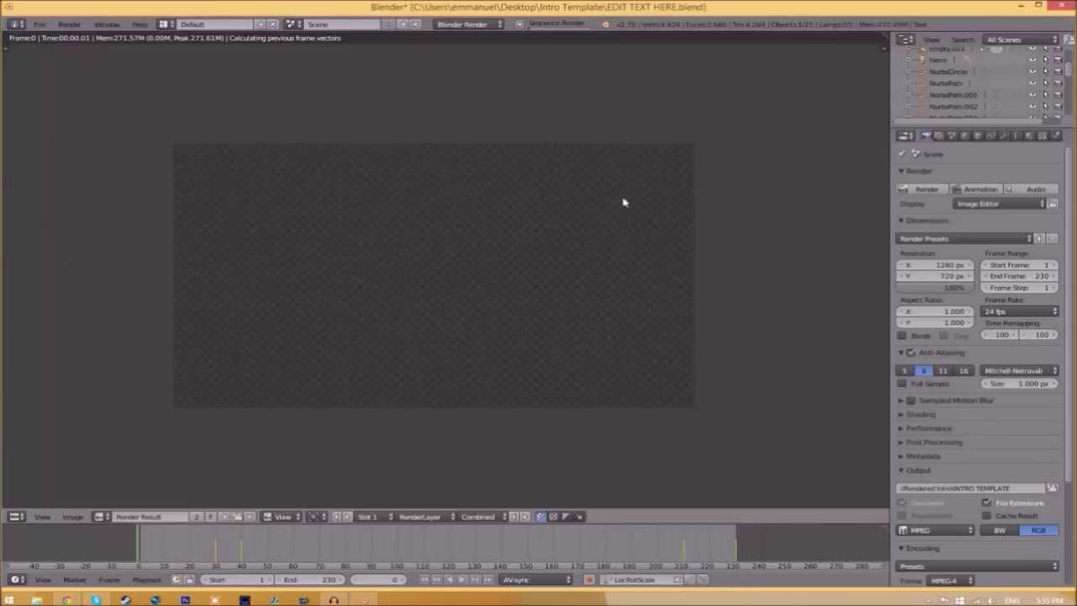